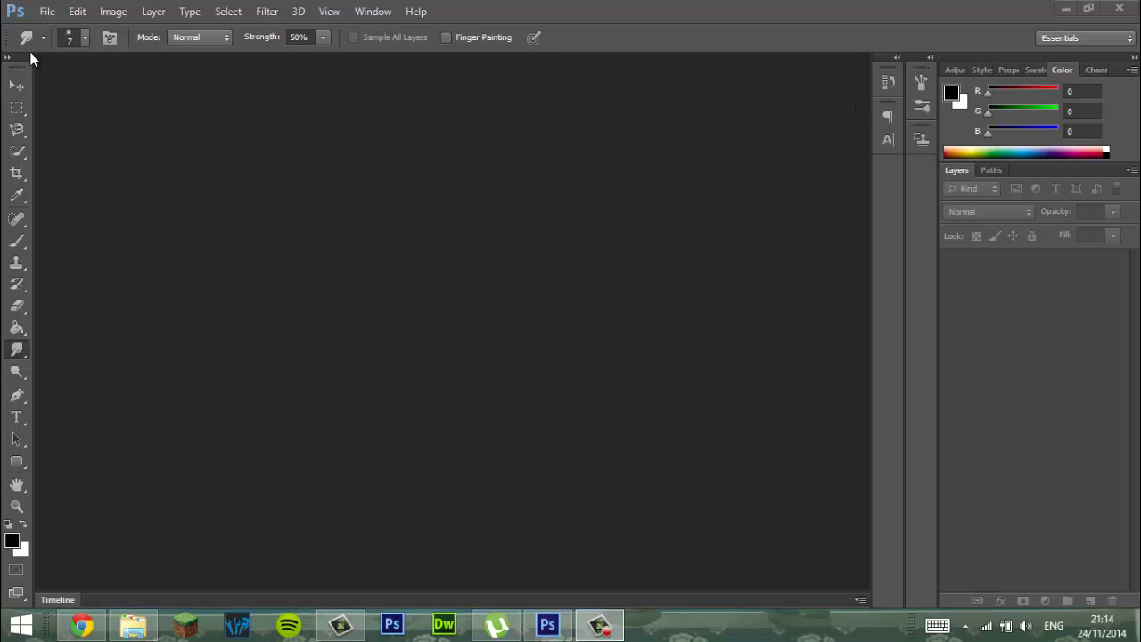
Open the File menu in the empty Photoshop workspace.
click(46, 13)
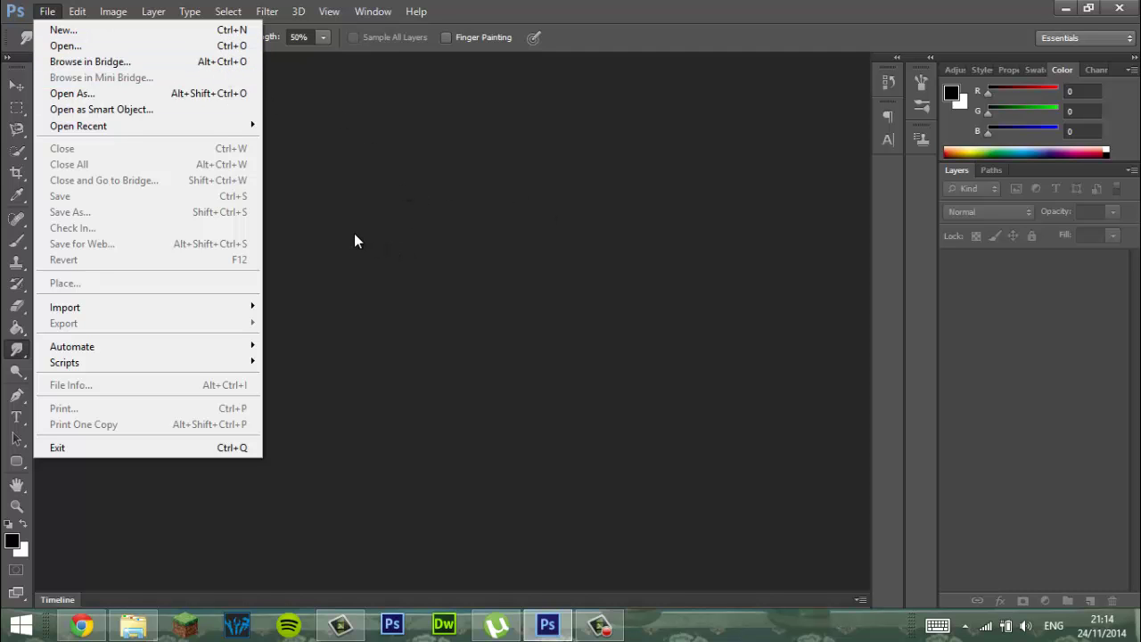
Open the photo pewds.jpg from the bottom of the file list.
click(160, 46)
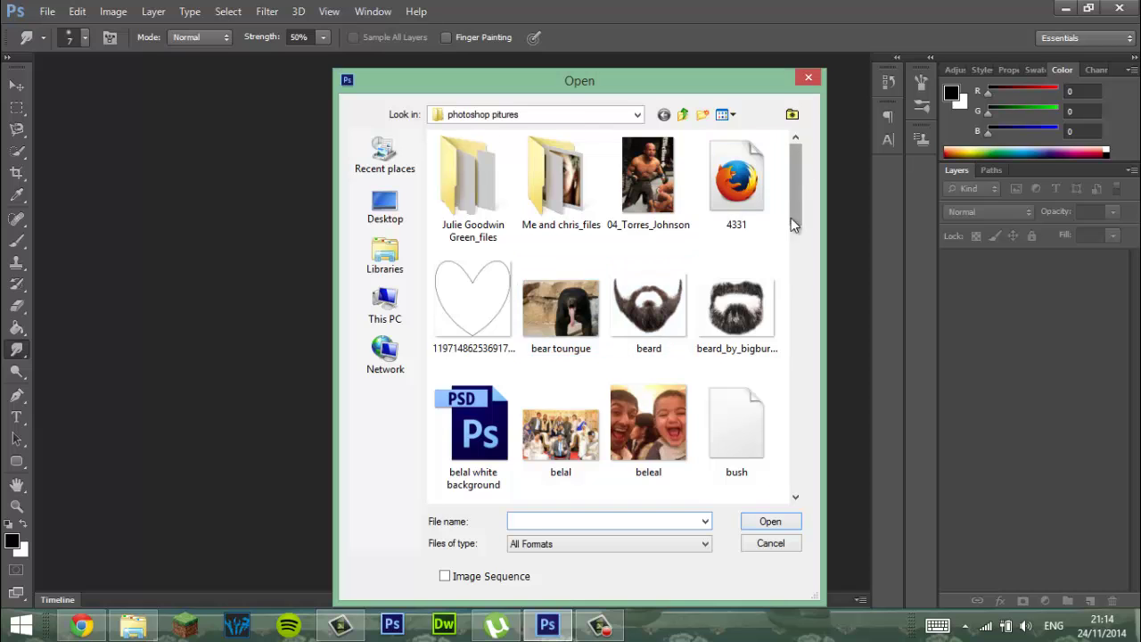
drag(791, 218, 772, 478)
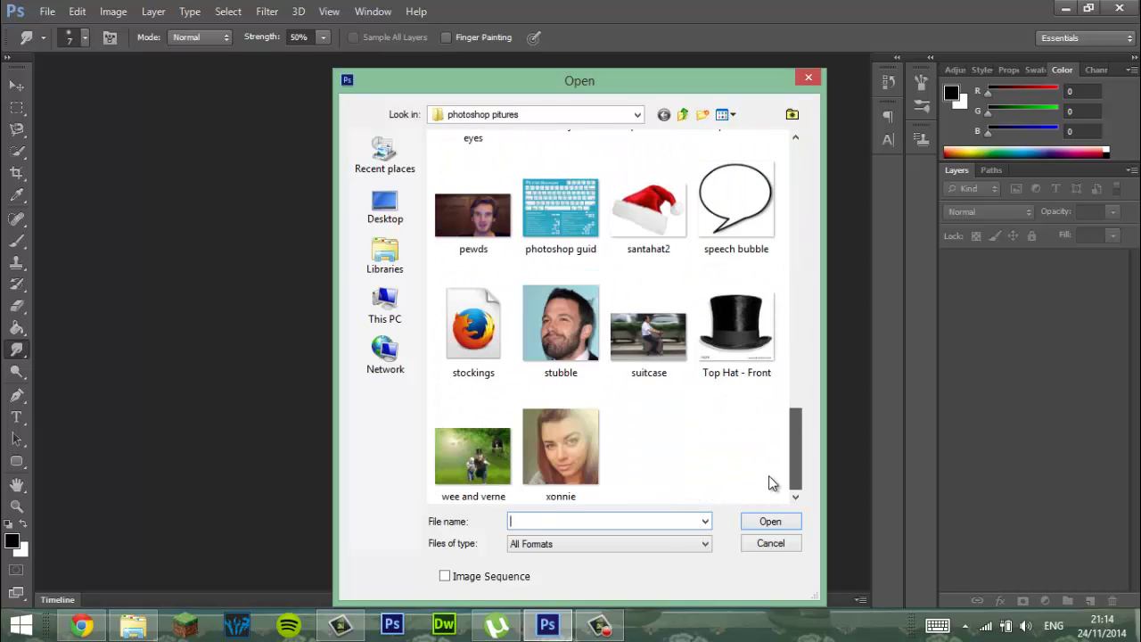
double_click(490, 219)
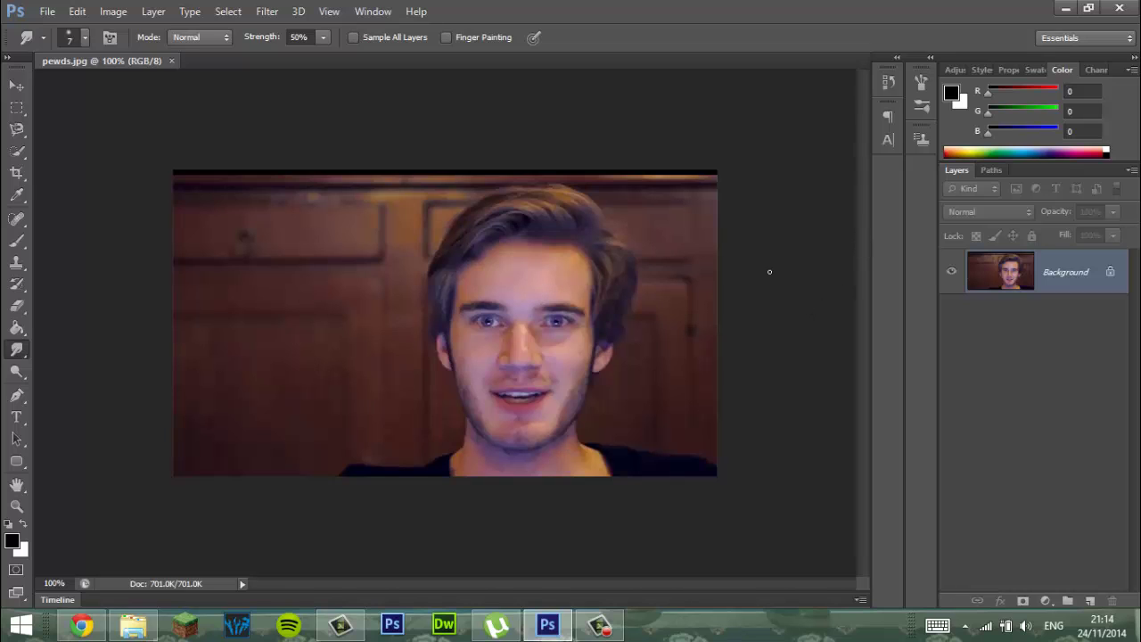
Convert the Background into Layer 0 and duplicate it as Layer 0 copy.
double_click(1112, 274)
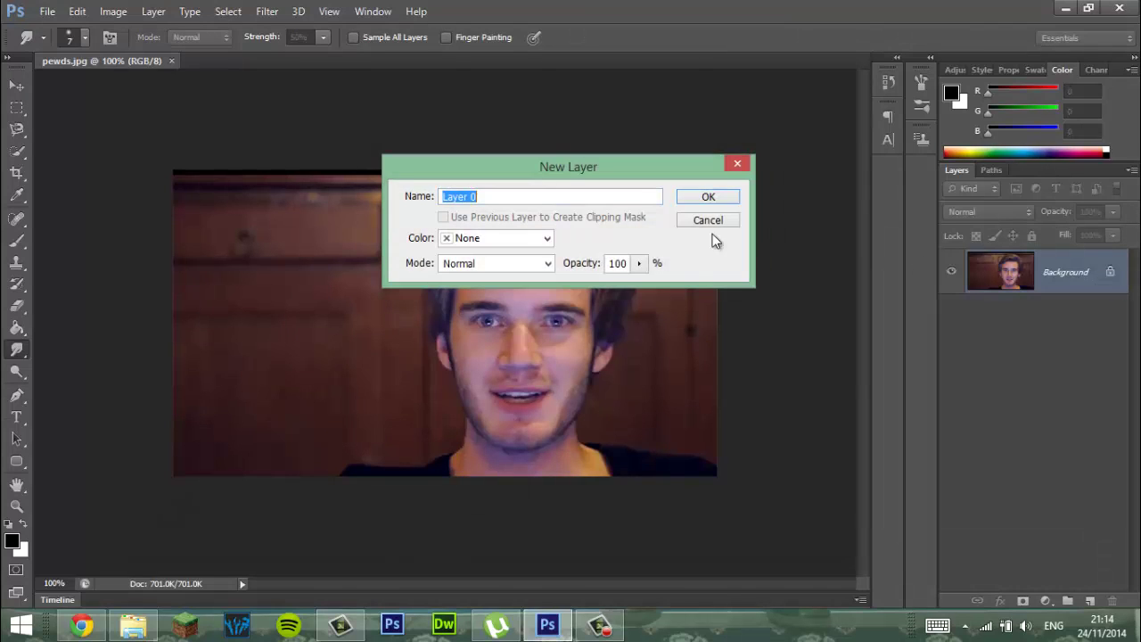
click(716, 194)
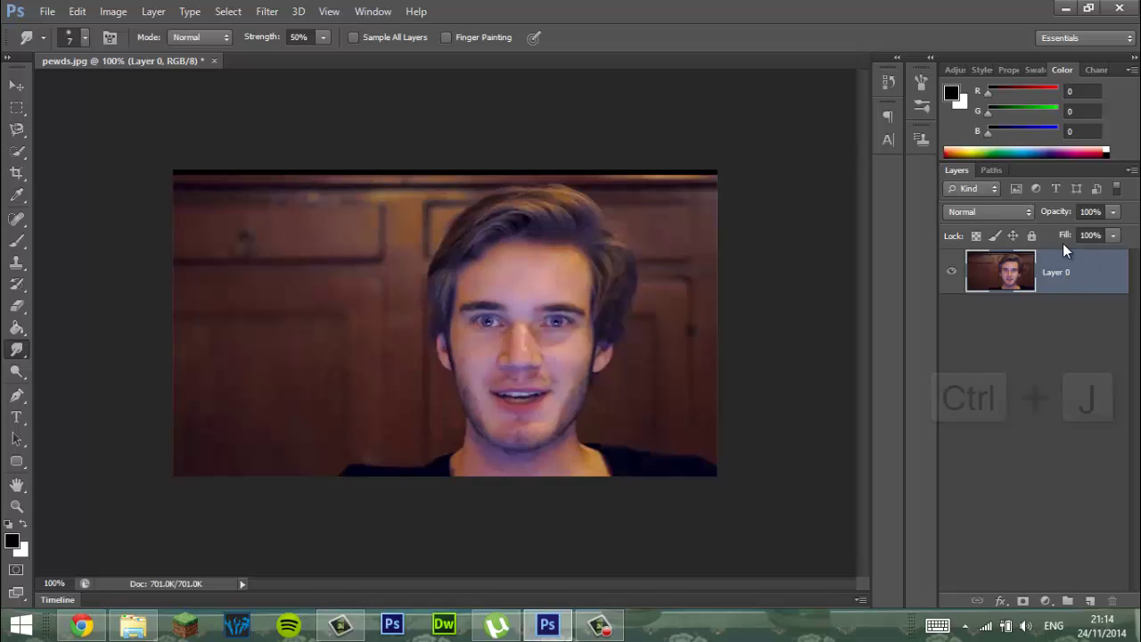
key(ctrl+j)
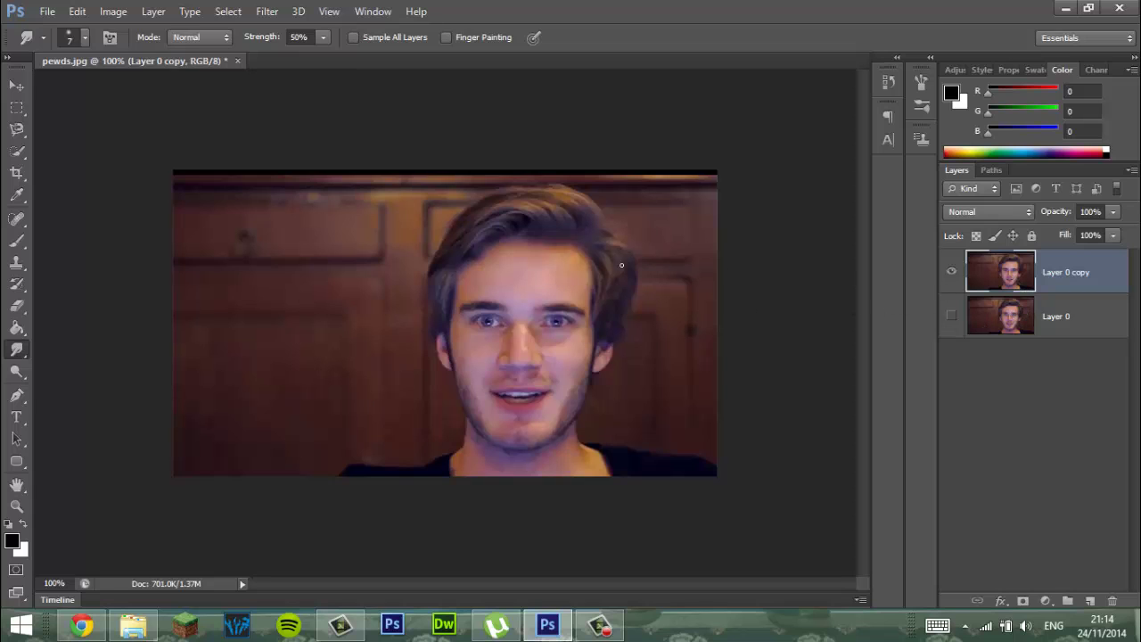
Erase the left background and the area along the chin on Layer 0 copy.
click(16, 305)
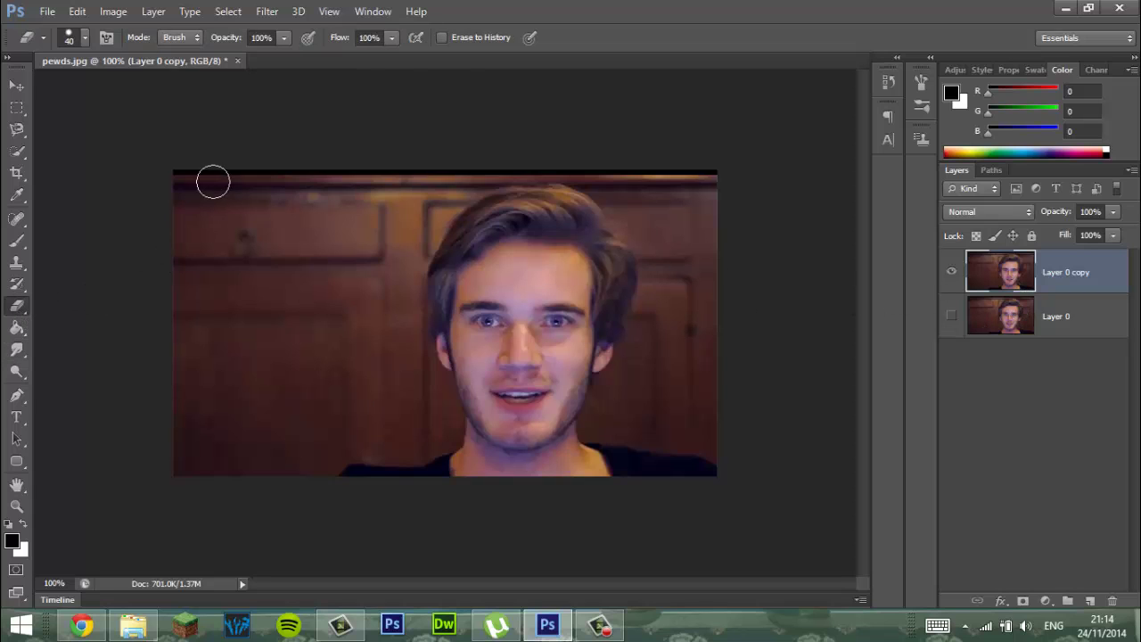
key(bracketright)
key(bracketright)
key(bracketright)
key(bracketright)
key(bracketright)
key(bracketright)
key(bracketright)
key(bracketright)
key(bracketright)
key(bracketright)
key(bracketright)
key(bracketright)
key(bracketright)
key(bracketright)
key(bracketright)
mouse_move(128, 153)
mouse_down()
mouse_move(128, 433)
mouse_move(156, 460)
mouse_move(142, 470)
mouse_move(217, 488)
mouse_move(216, 508)
mouse_up()
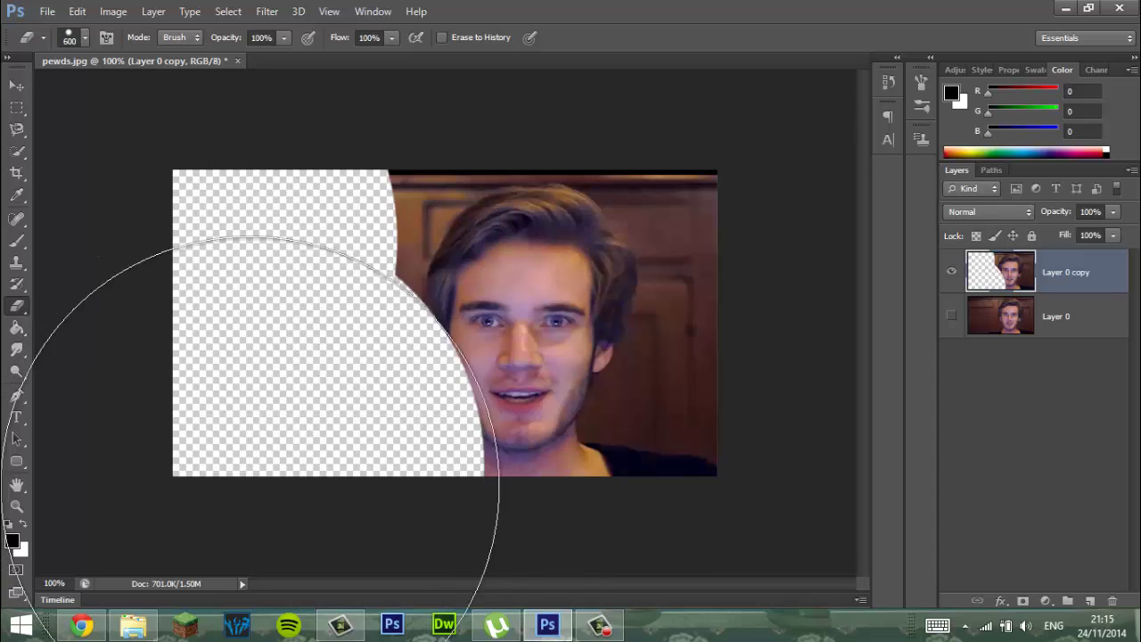
key(bracketleft)
key(bracketleft)
key(bracketleft)
key(bracketleft)
key(bracketleft)
key(bracketleft)
key(bracketleft)
key(bracketleft)
key(bracketleft)
key(bracketleft)
key(bracketleft)
key(bracketleft)
key(bracketleft)
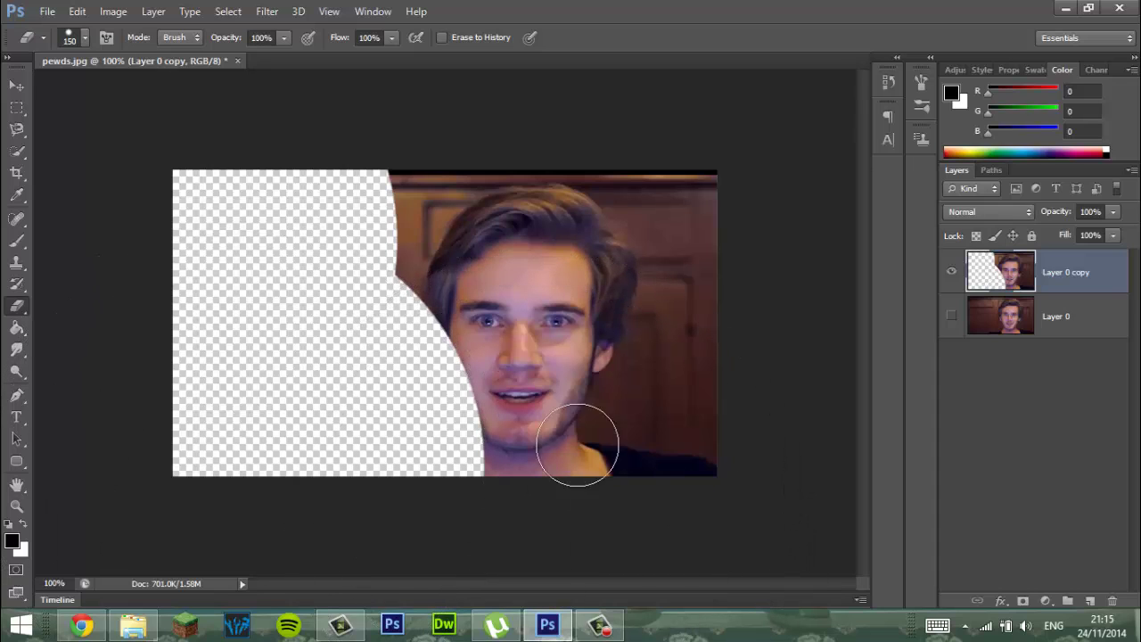
mouse_move(499, 450)
mouse_down()
mouse_move(475, 436)
mouse_move(557, 443)
mouse_move(589, 410)
mouse_move(617, 340)
mouse_move(618, 249)
mouse_move(603, 223)
mouse_move(557, 208)
mouse_move(367, 195)
mouse_move(604, 161)
mouse_move(684, 161)
mouse_move(713, 182)
mouse_up()
Erase the shirt, brown background, hair and leftover dark patches with a 250 brush.
key(bracketleft)
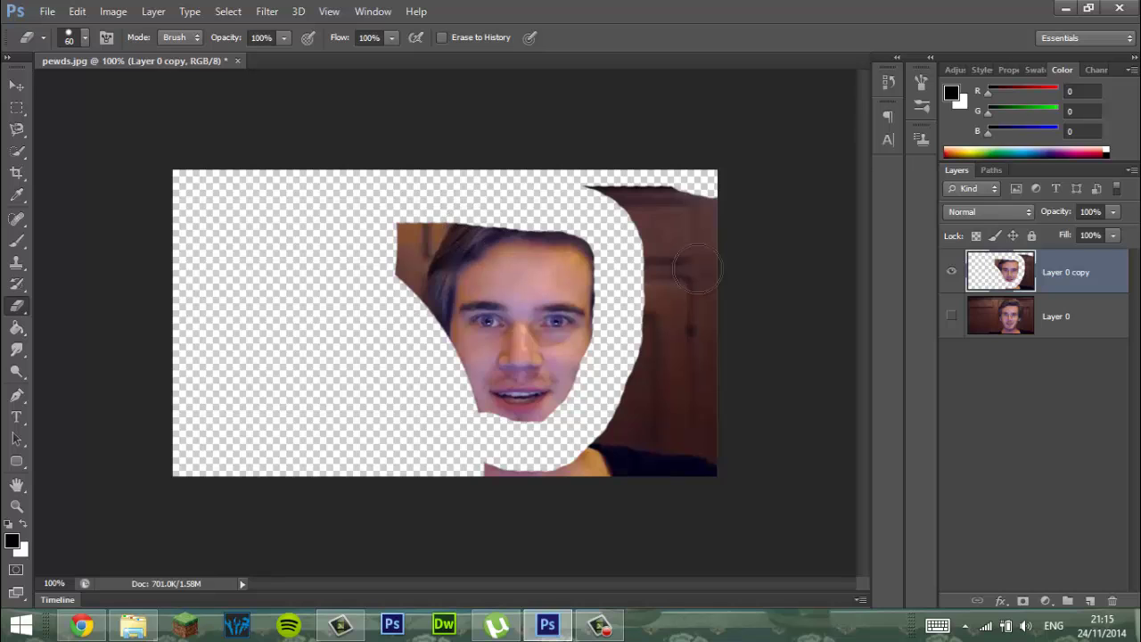
key(bracketright)
key(bracketright)
key(bracketright)
key(bracketright)
key(bracketright)
key(bracketright)
key(bracketright)
key(bracketright)
key(bracketright)
key(bracketright)
mouse_move(459, 509)
mouse_down()
mouse_move(468, 541)
mouse_move(687, 523)
mouse_move(721, 422)
mouse_move(728, 250)
mouse_move(699, 153)
mouse_move(650, 115)
mouse_up()
drag(707, 484, 535, 464)
drag(349, 297, 377, 255)
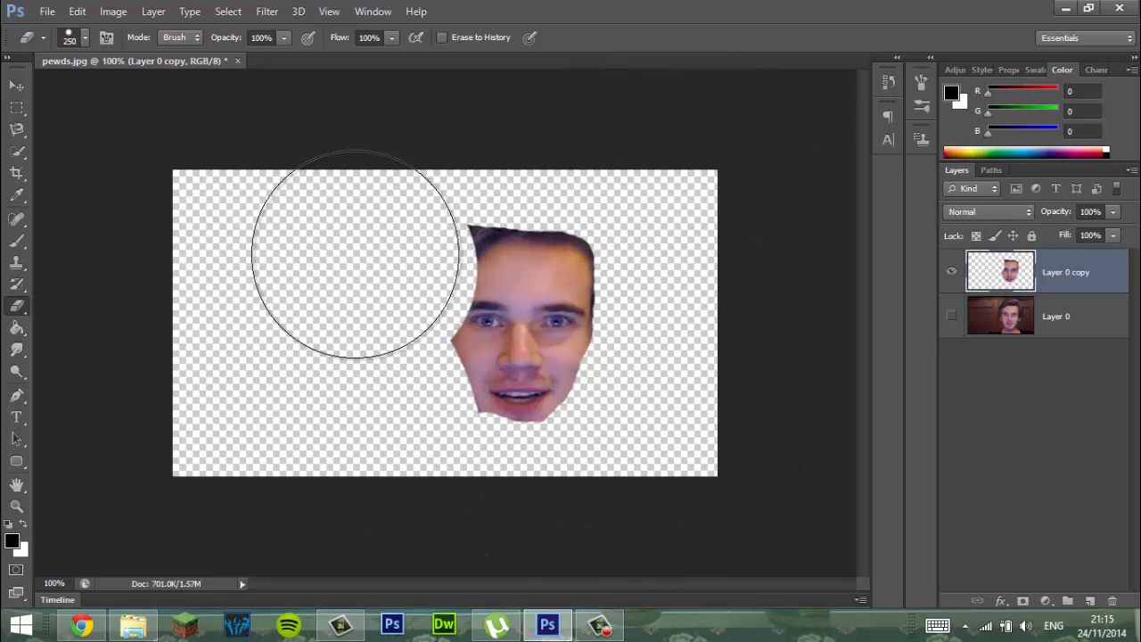
mouse_move(349, 292)
mouse_down()
mouse_move(351, 322)
mouse_move(375, 431)
mouse_move(382, 393)
mouse_move(371, 387)
mouse_move(406, 238)
mouse_move(433, 194)
mouse_move(516, 166)
mouse_move(587, 170)
mouse_move(614, 178)
mouse_move(691, 263)
mouse_move(690, 331)
mouse_up()
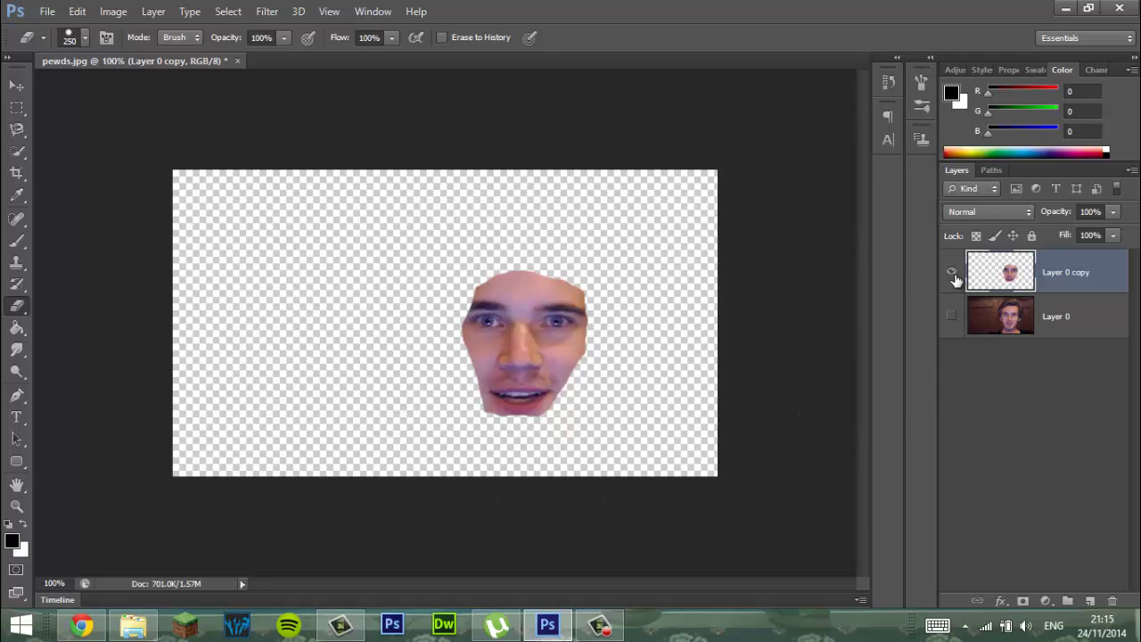
Hide Layer 0 copy, show and select Layer 0, and set brush size 30.
click(951, 272)
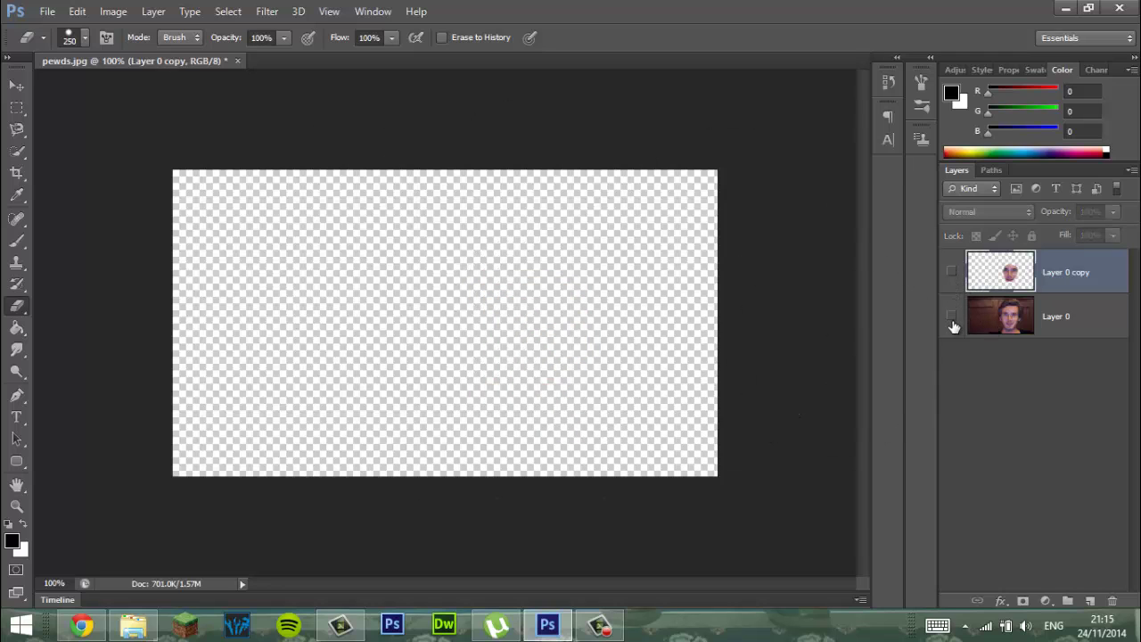
click(951, 317)
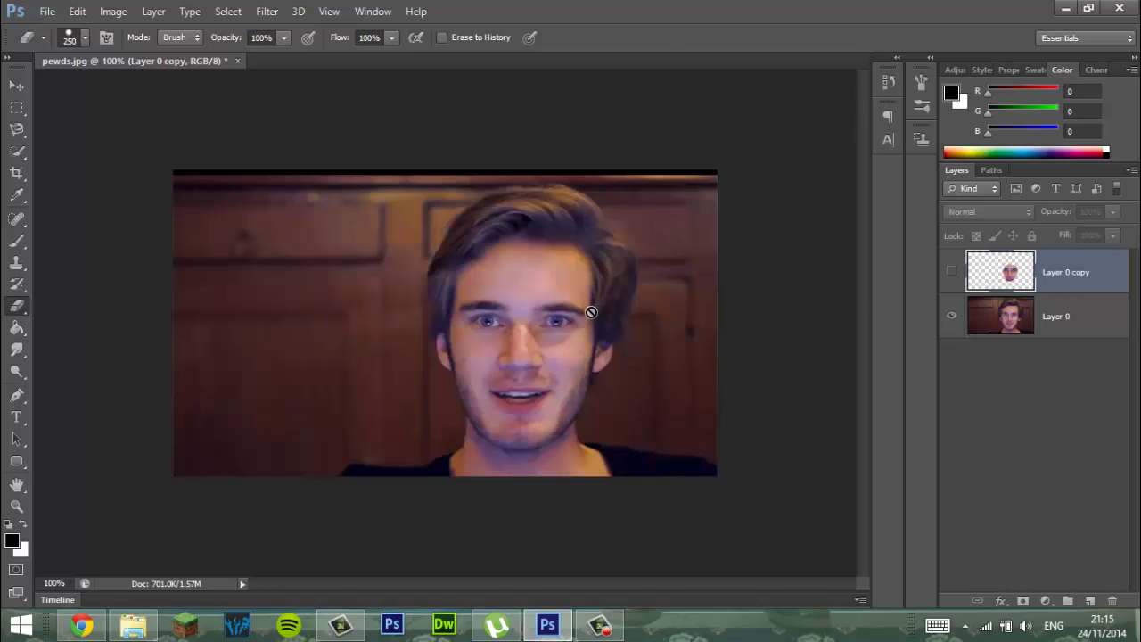
click(491, 354)
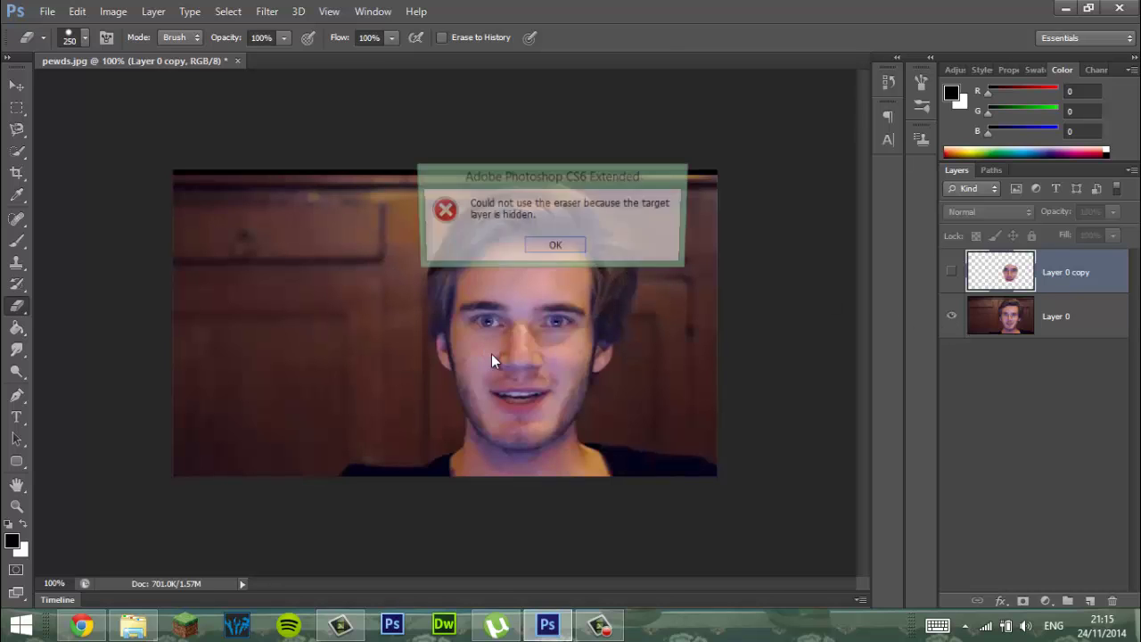
click(554, 247)
click(988, 322)
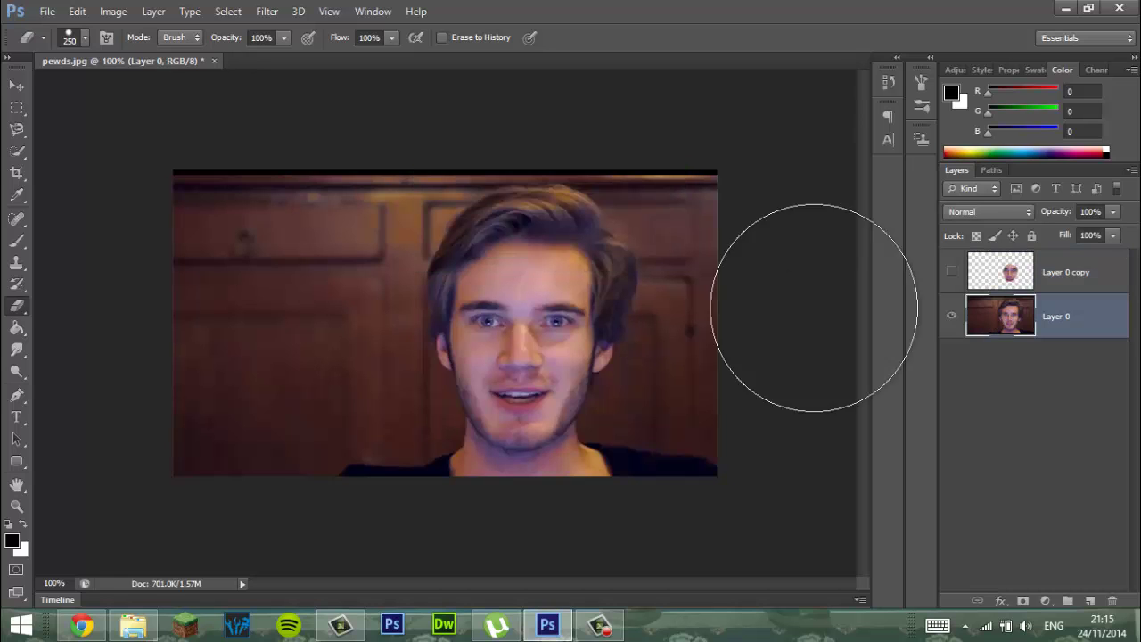
key(bracketleft)
key(bracketleft)
key(bracketleft)
key(bracketleft)
key(bracketleft)
key(bracketleft)
key(bracketleft)
key(bracketleft)
key(bracketleft)
key(bracketleft)
key(bracketleft)
key(bracketleft)
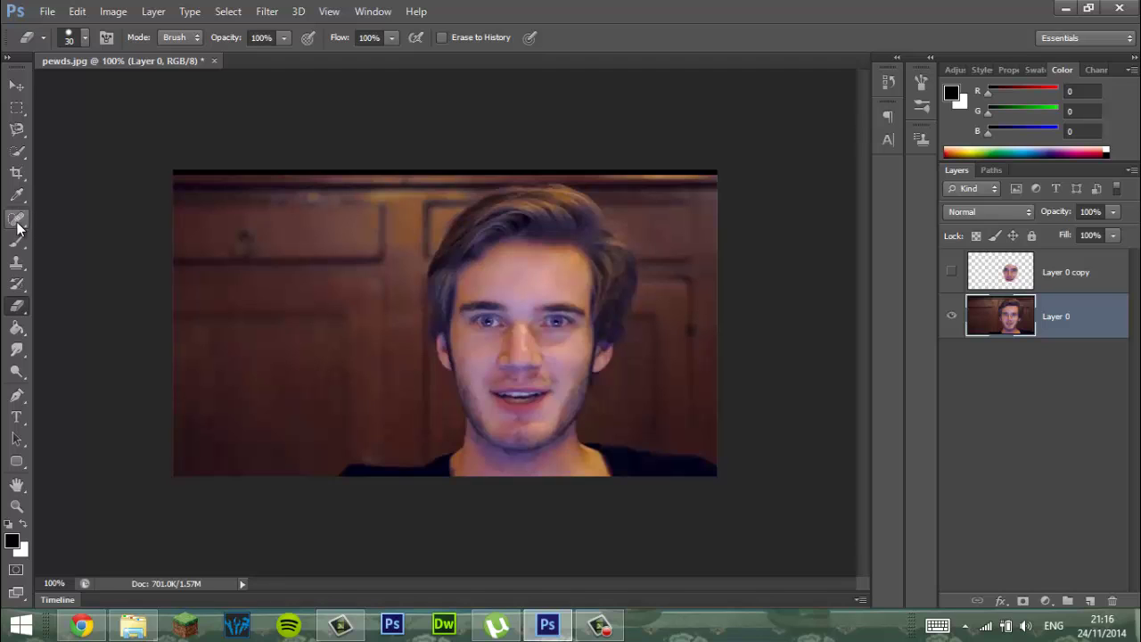
Heal away the forehead features, eyebrows and eyes with the Spot Healing Brush.
click(17, 227)
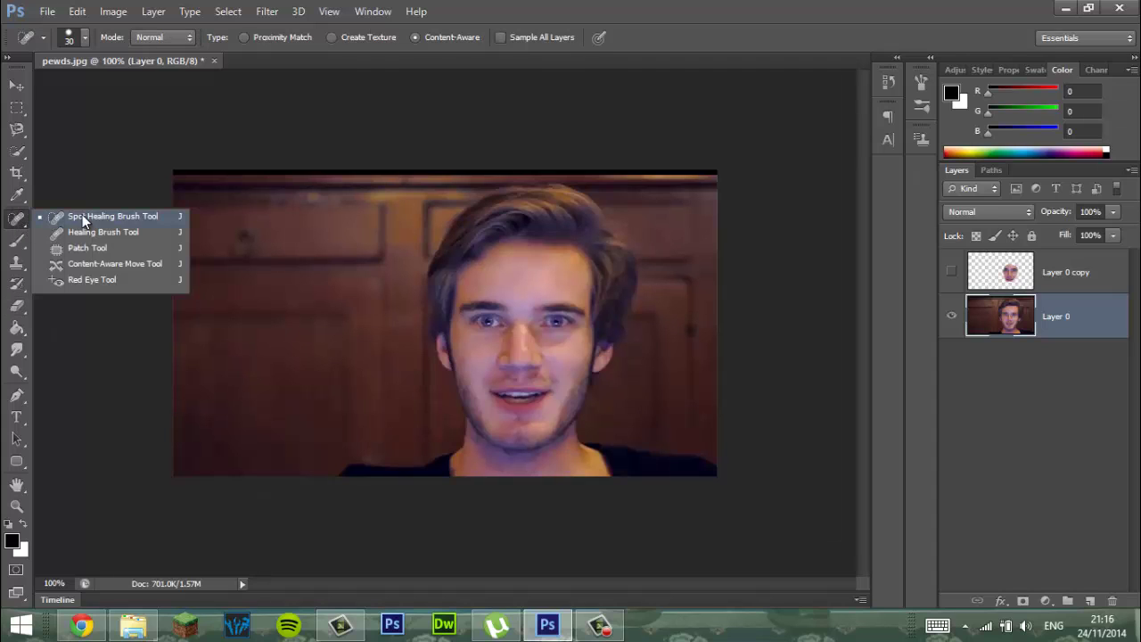
click(114, 215)
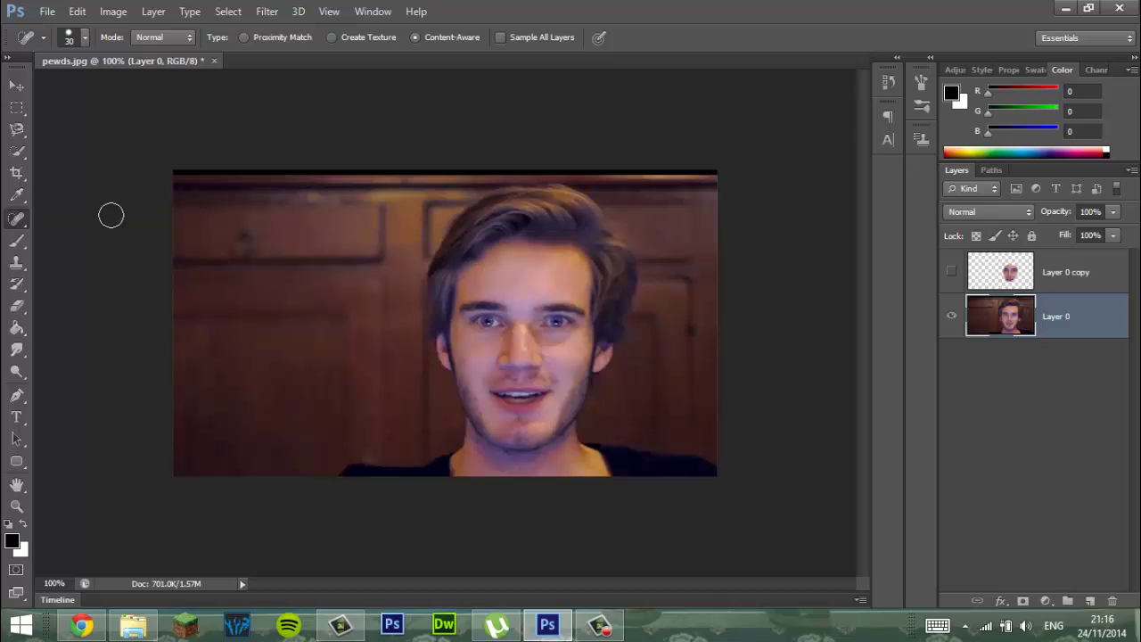
click(30, 222)
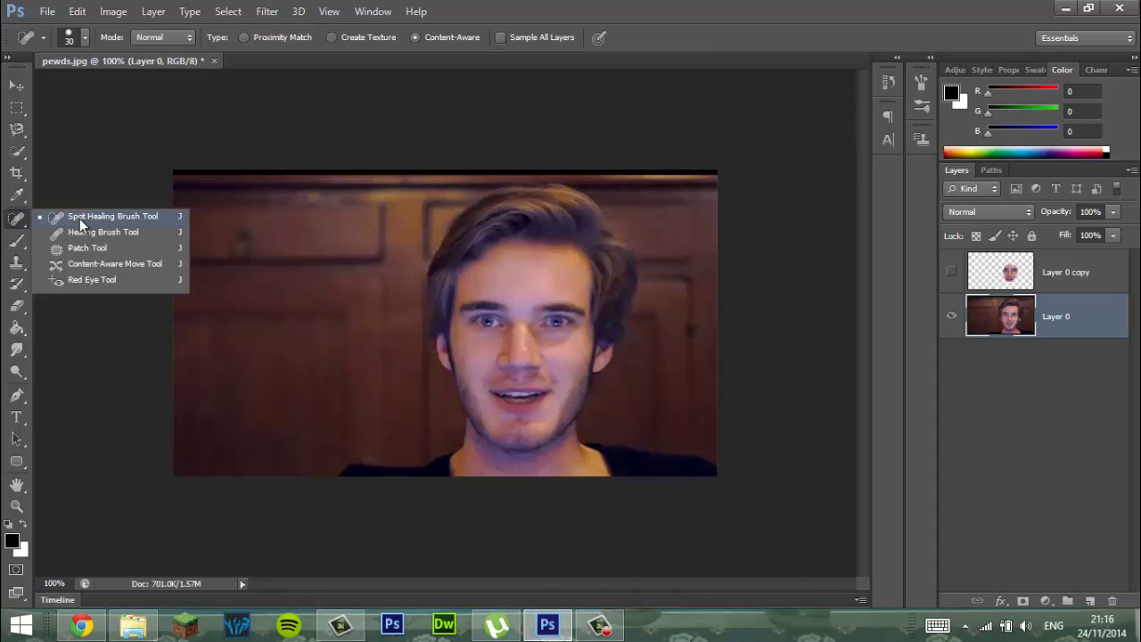
click(79, 219)
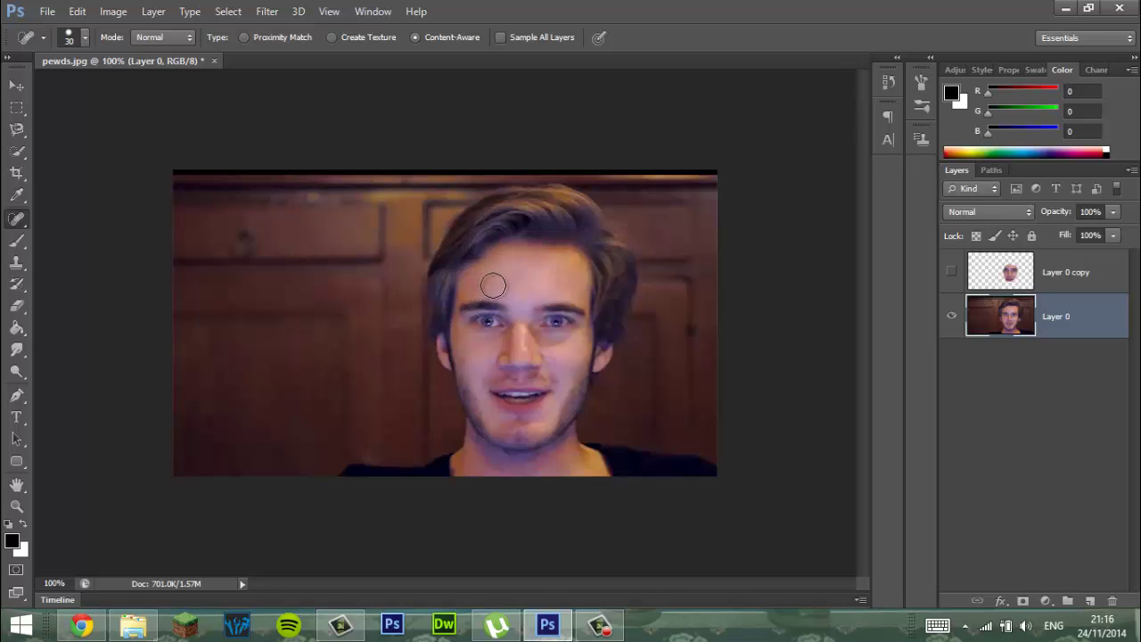
mouse_move(493, 287)
mouse_down()
mouse_move(484, 300)
mouse_move(509, 300)
mouse_move(473, 301)
mouse_move(497, 322)
mouse_move(484, 316)
mouse_move(481, 326)
mouse_move(515, 305)
mouse_move(532, 313)
mouse_up()
drag(547, 312, 552, 314)
mouse_move(556, 319)
mouse_down()
mouse_move(514, 337)
mouse_move(505, 357)
mouse_move(534, 361)
mouse_move(533, 329)
mouse_move(532, 355)
mouse_move(504, 364)
mouse_up()
Heal away the nose and the skin around the left eye and cheek.
click(527, 366)
click(504, 371)
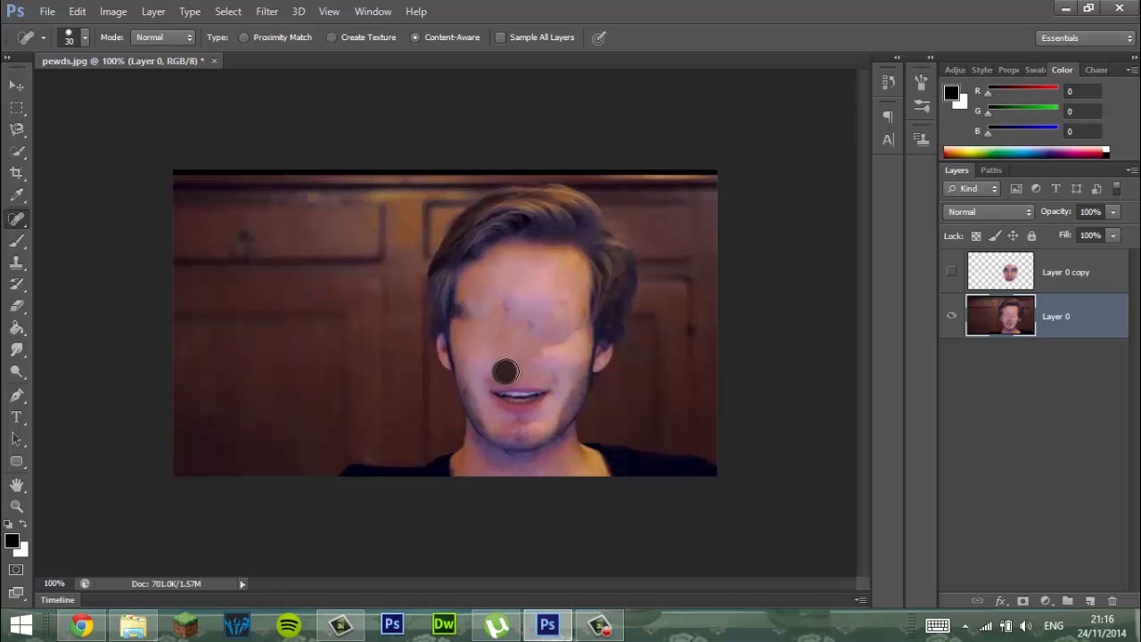
mouse_move(506, 319)
mouse_down()
mouse_move(539, 304)
mouse_move(551, 351)
mouse_move(567, 336)
mouse_move(561, 314)
mouse_move(531, 311)
mouse_move(526, 342)
mouse_move(480, 322)
mouse_move(465, 347)
mouse_move(500, 347)
mouse_move(495, 337)
mouse_move(480, 357)
mouse_move(495, 373)
mouse_move(550, 348)
mouse_move(542, 321)
mouse_move(517, 301)
mouse_up()
click(548, 303)
click(542, 326)
click(542, 337)
click(484, 324)
click(496, 328)
click(486, 365)
click(517, 308)
click(493, 309)
Heal the remaining forehead patches, then the mouth, upper lip and chin.
mouse_move(505, 260)
mouse_down()
mouse_move(548, 259)
mouse_move(556, 267)
mouse_move(540, 303)
mouse_up()
drag(512, 268, 490, 301)
mouse_move(497, 381)
mouse_down()
mouse_move(521, 395)
mouse_move(534, 386)
mouse_move(523, 403)
mouse_move(511, 391)
mouse_move(524, 380)
mouse_move(496, 385)
mouse_move(520, 407)
mouse_up()
click(522, 381)
click(526, 395)
click(517, 377)
click(509, 381)
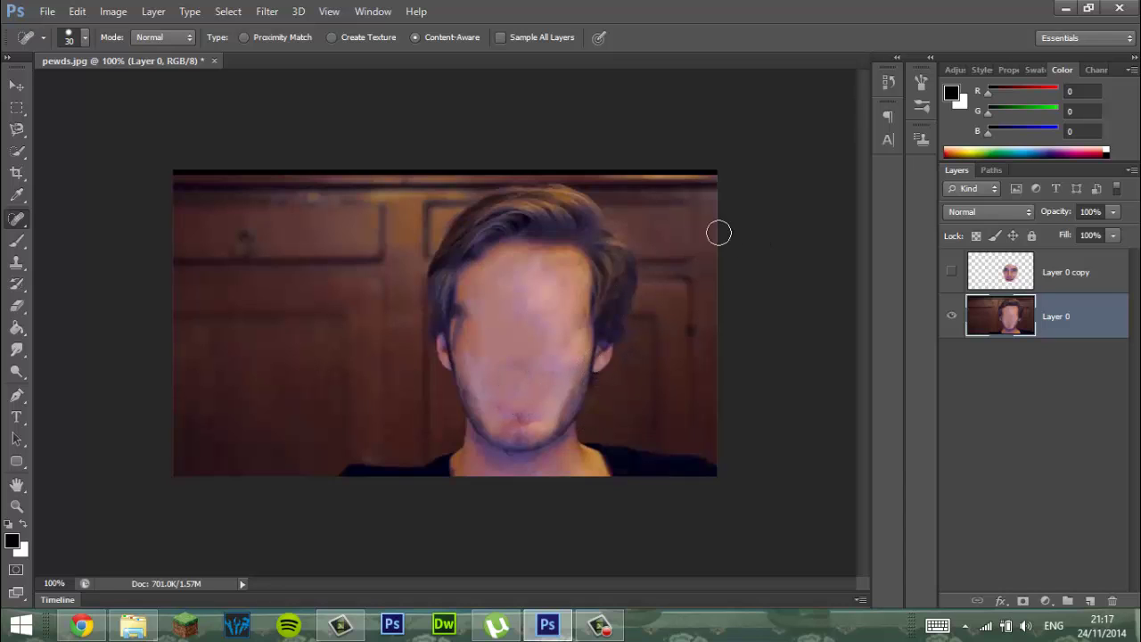
Compare with Layer 0 copy, then heal the left-eye area and undo two attempts.
click(952, 273)
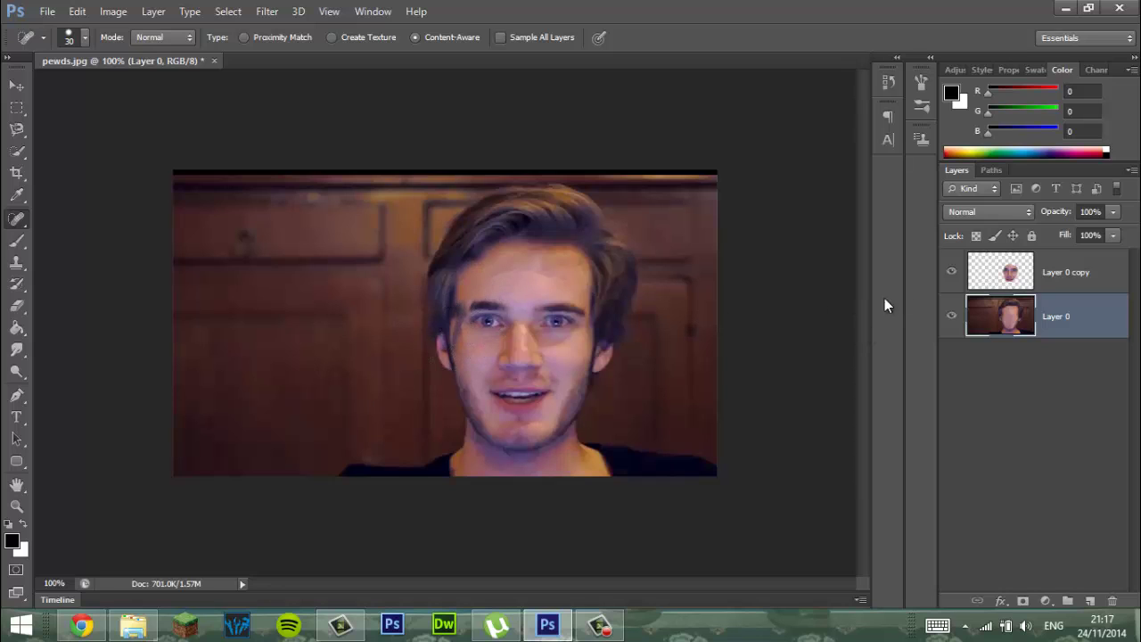
click(950, 273)
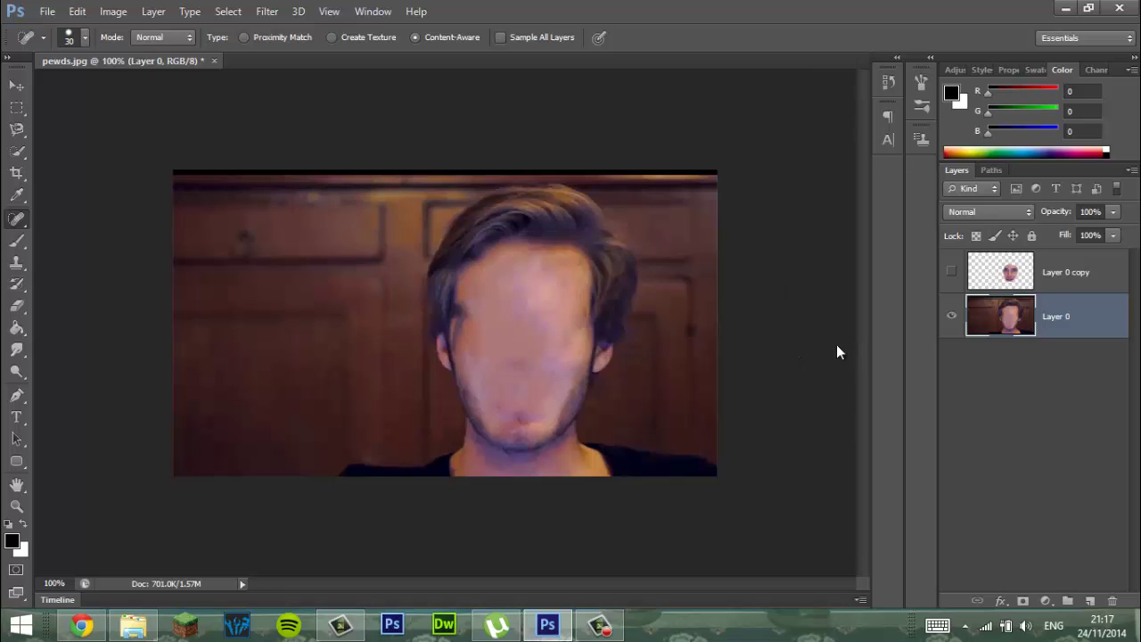
mouse_move(486, 329)
mouse_down()
mouse_move(472, 310)
mouse_move(459, 328)
mouse_move(471, 308)
mouse_move(465, 329)
mouse_up()
drag(471, 307, 470, 322)
key(ctrl+alt+z)
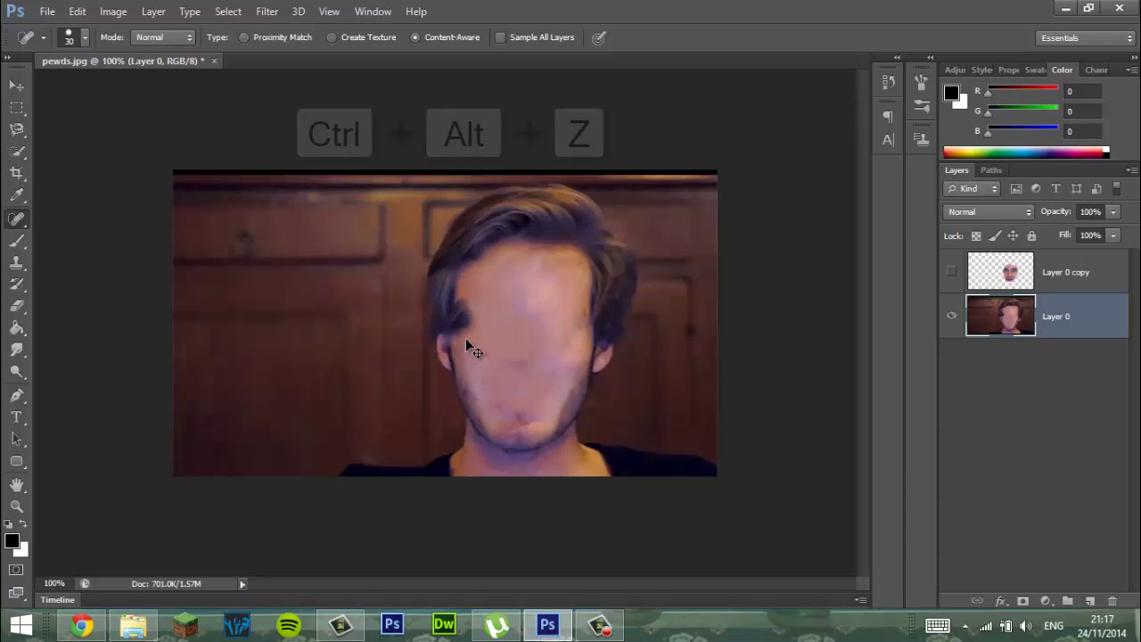
key(ctrl+alt+z)
key(ctrl+alt+z)
key(ctrl+alt+z)
key(ctrl+alt+z)
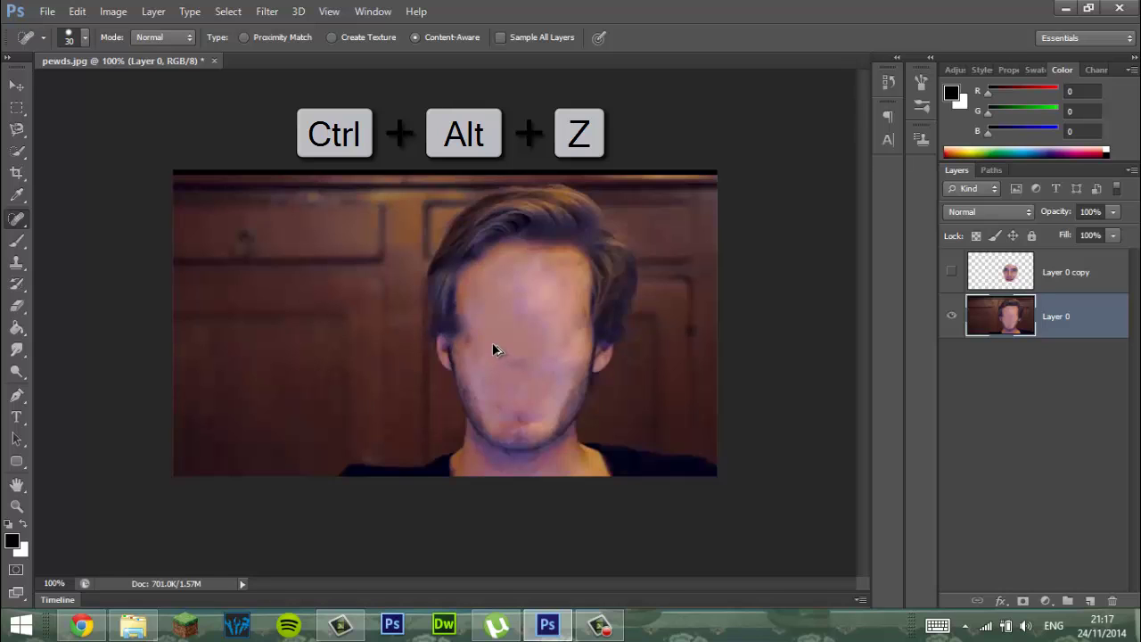
Re-heal the whole left-eye area and make Layer 0 copy visible again.
drag(471, 316, 471, 323)
click(472, 312)
click(470, 311)
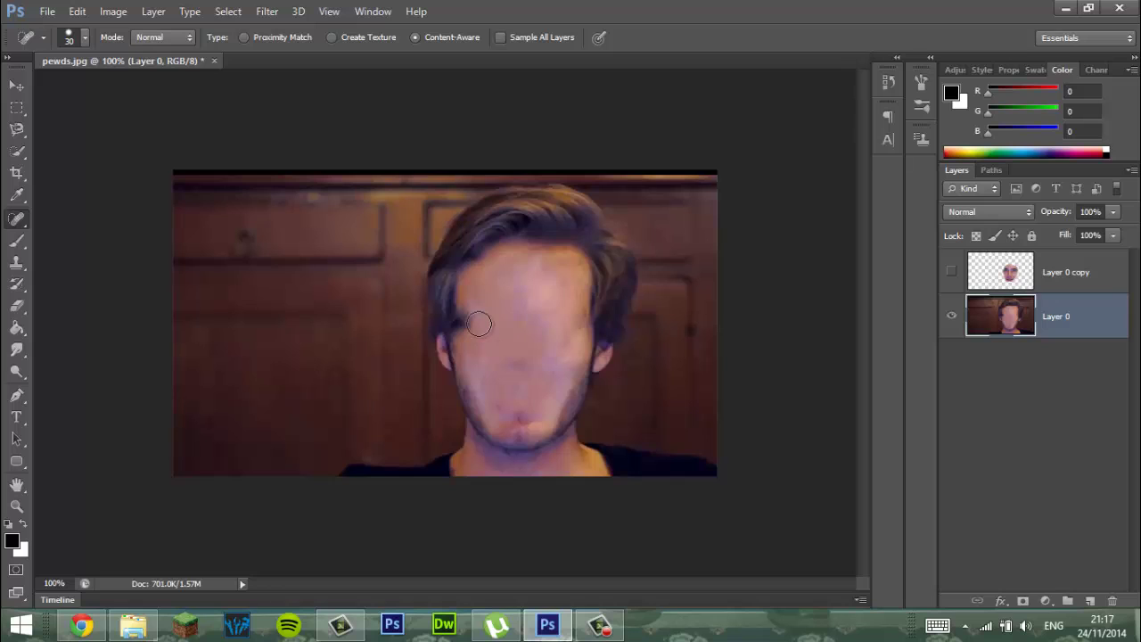
mouse_move(474, 308)
mouse_down()
mouse_move(460, 350)
mouse_move(475, 332)
mouse_move(462, 339)
mouse_move(468, 321)
mouse_move(496, 331)
mouse_up()
click(952, 271)
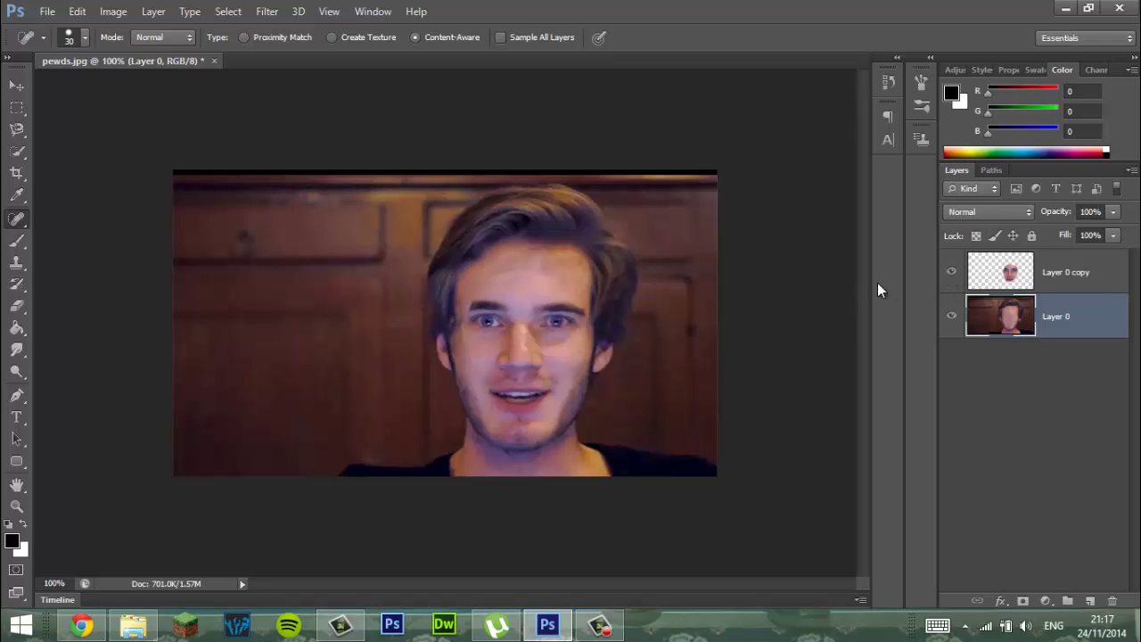
key(ctrl+t)
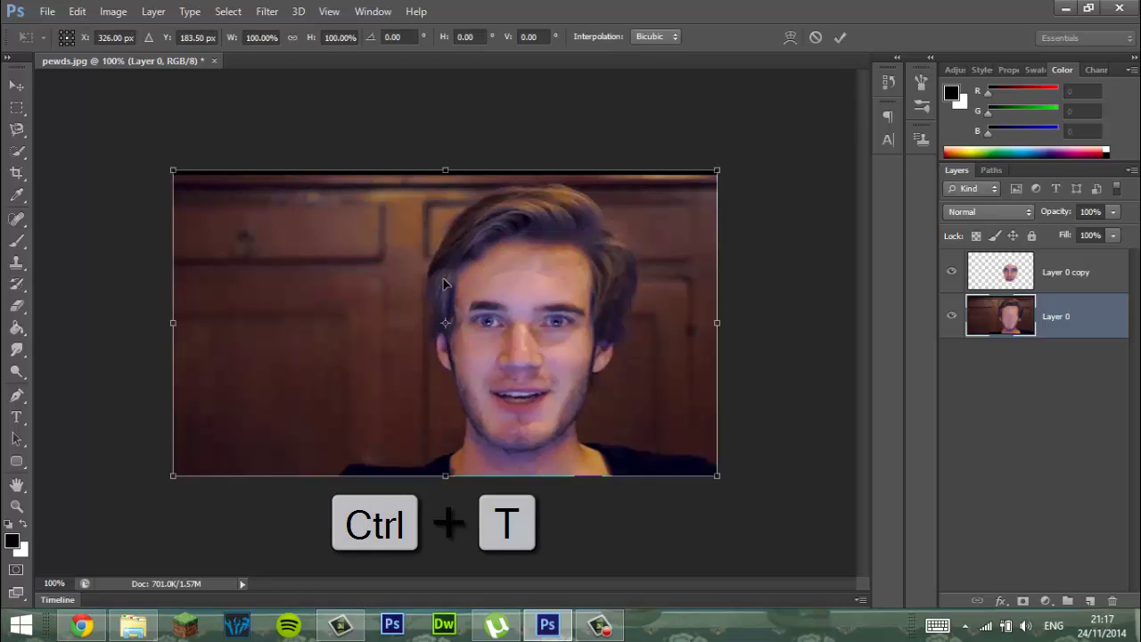
Scale the Layer 0 copy face proportionally to about 58% and apply it.
key(Escape)
click(984, 277)
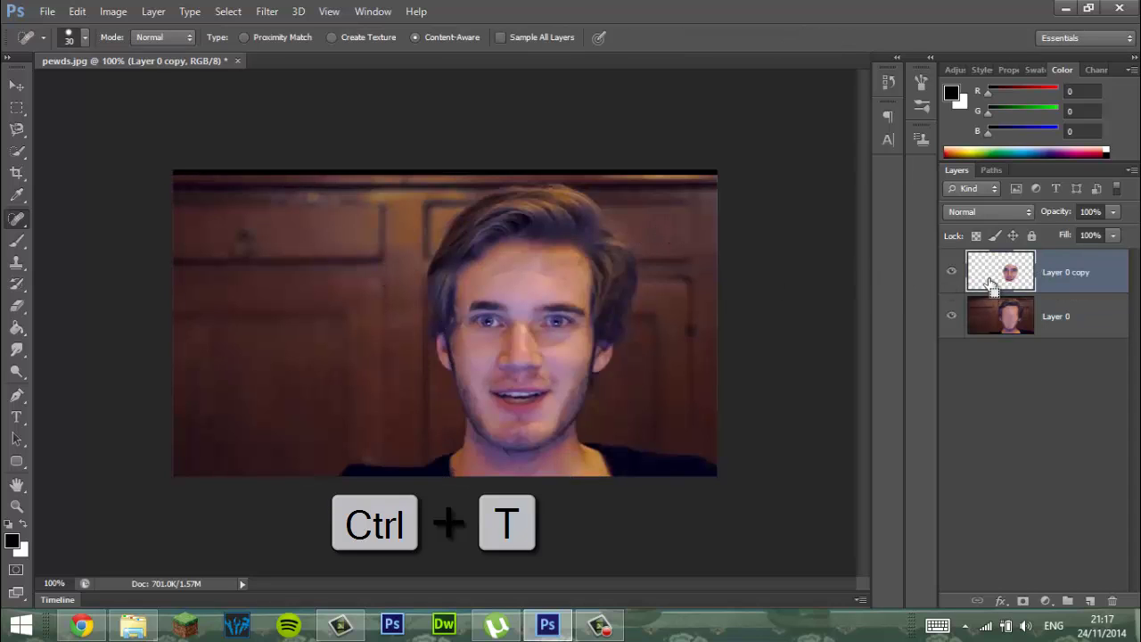
key(ctrl+t)
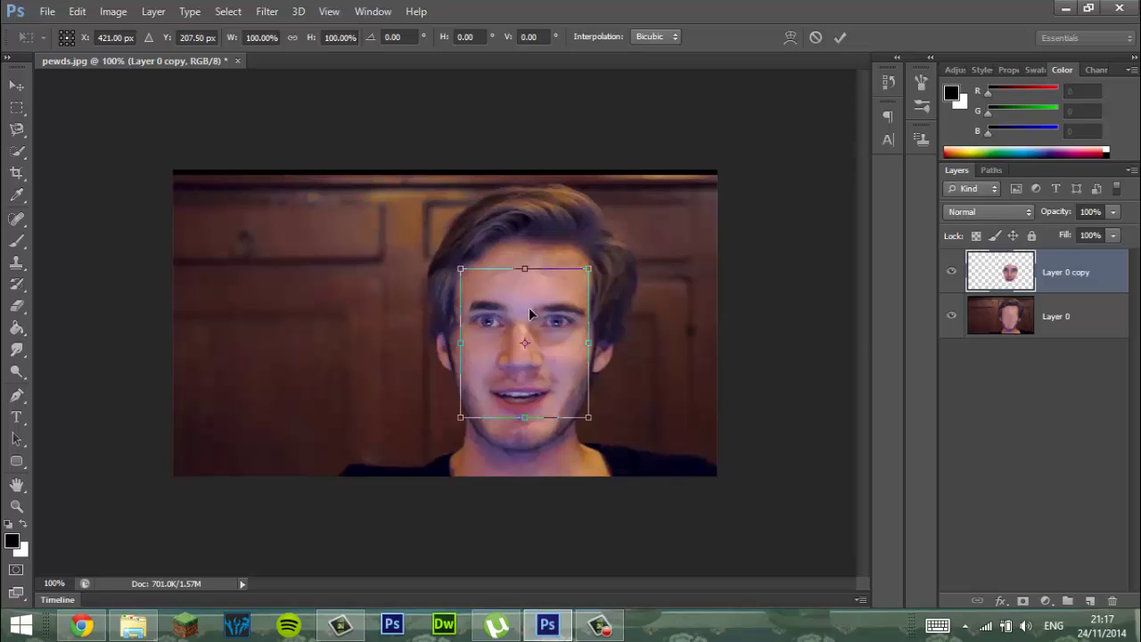
key(shift)
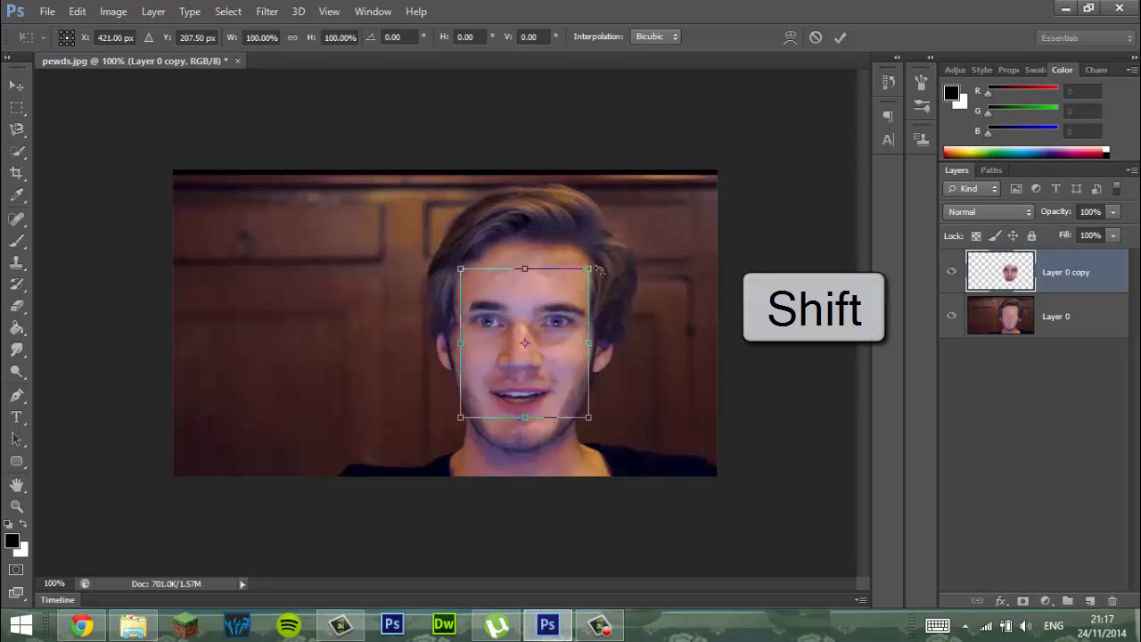
drag(585, 276, 544, 326)
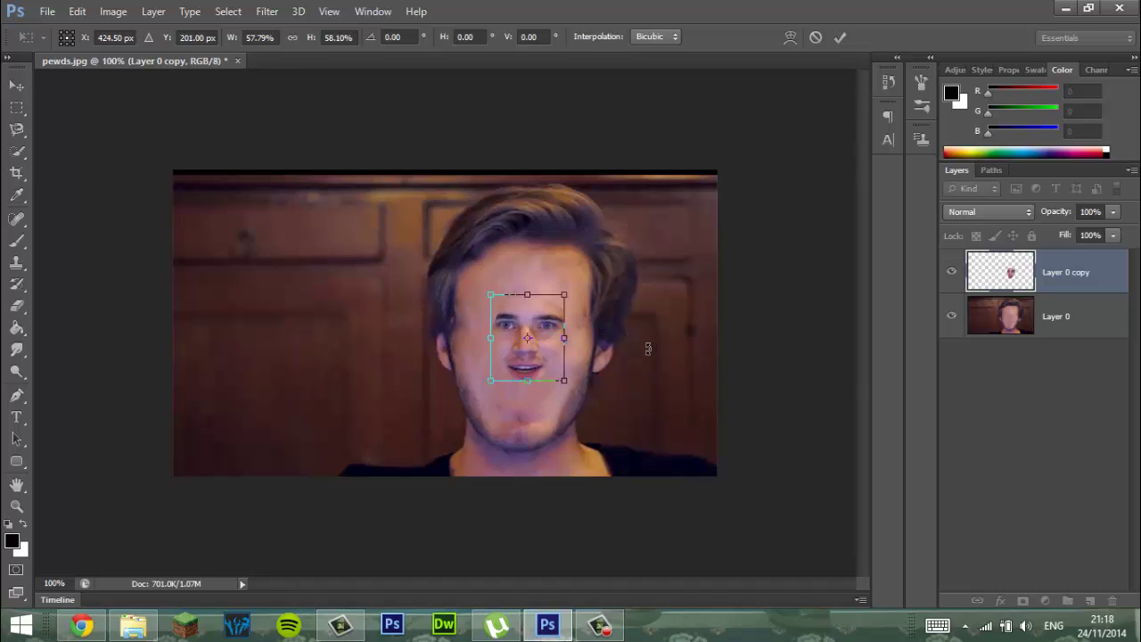
key(Return)
key(j)
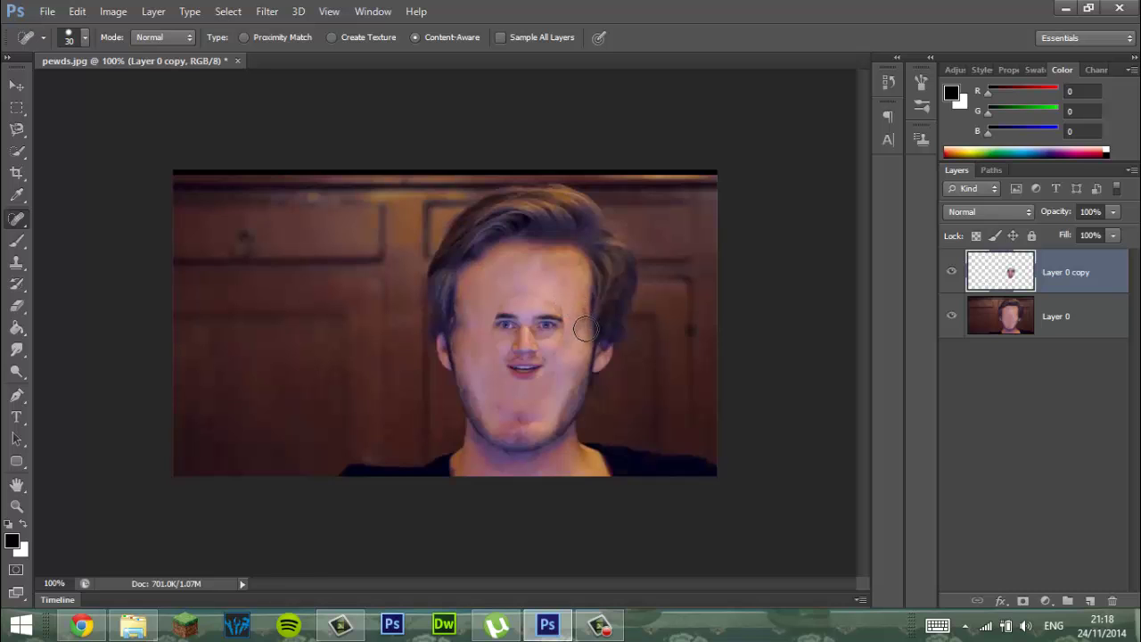
Zoom in and erase the small face's edge along the brow and cheek.
scroll(450, 334, up, 5)
scroll(632, 282, up, 6)
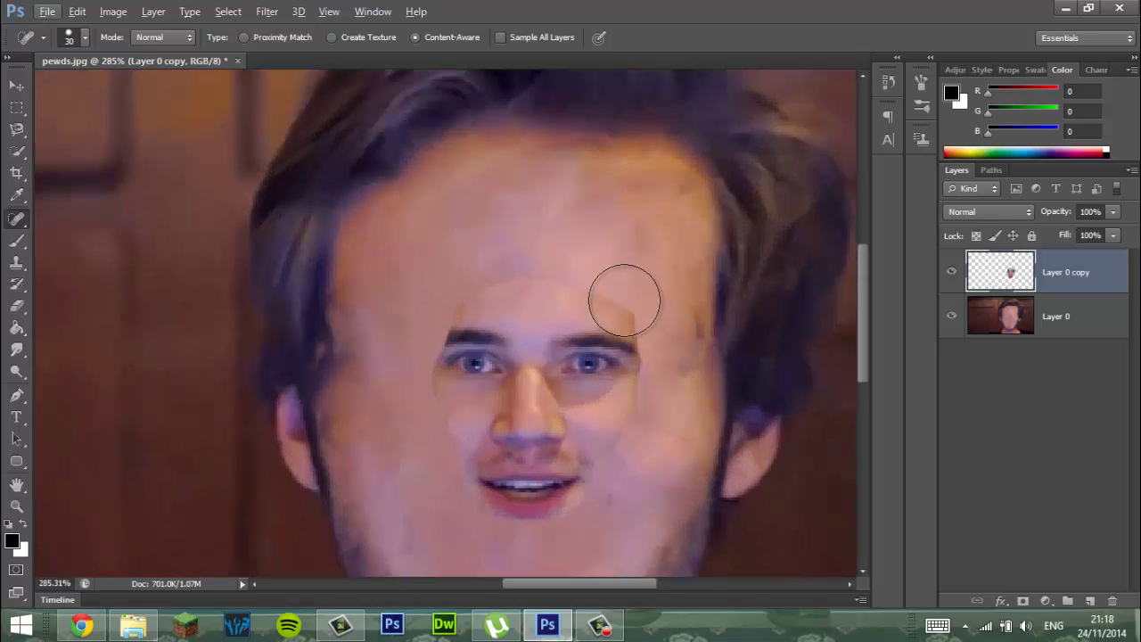
click(16, 305)
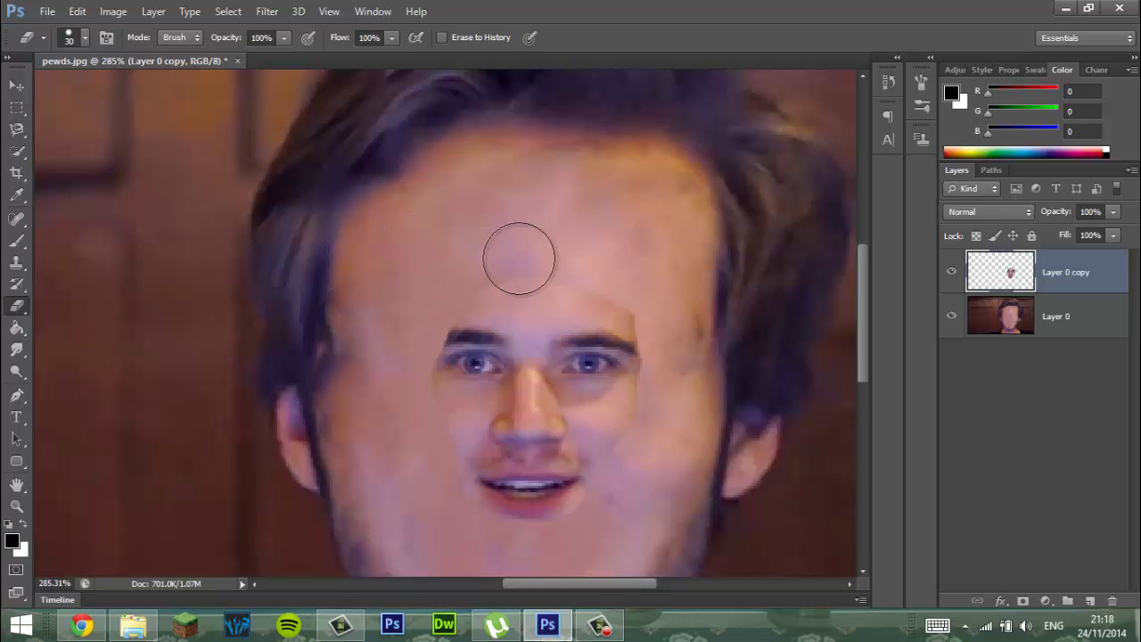
mouse_move(664, 328)
mouse_down()
mouse_move(672, 378)
mouse_move(652, 393)
mouse_move(637, 472)
mouse_up()
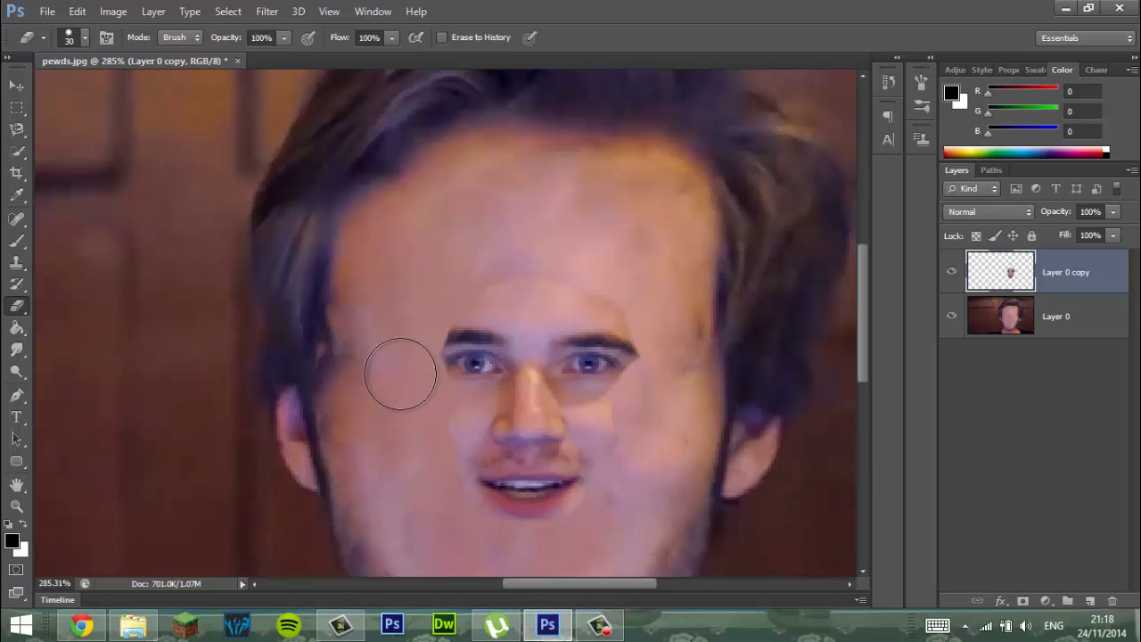
click(18, 352)
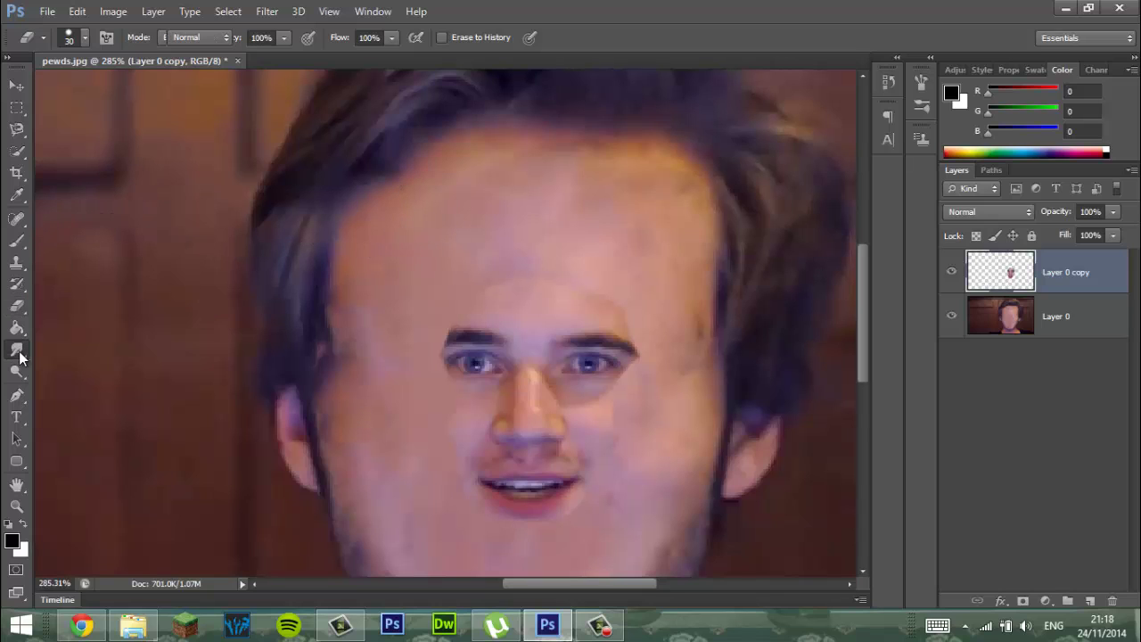
click(85, 377)
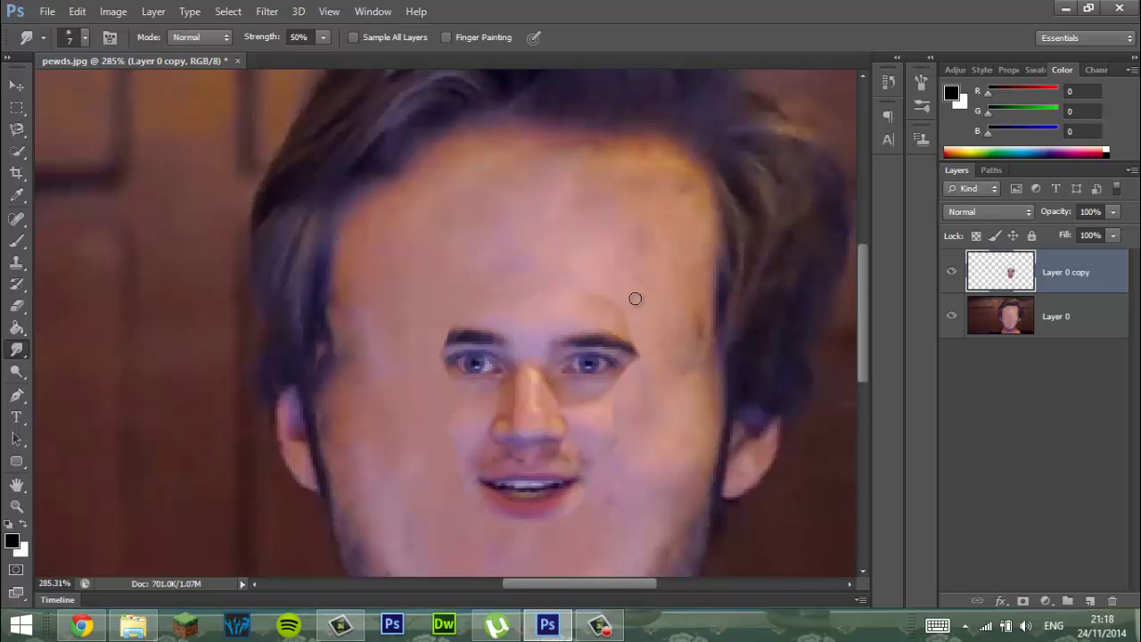
Smudge the right eyebrow's tail outward at 50% strength, then zoom out to the whole image.
mouse_move(650, 326)
mouse_down()
mouse_move(632, 338)
mouse_move(624, 316)
mouse_up()
scroll(603, 433, down, 2)
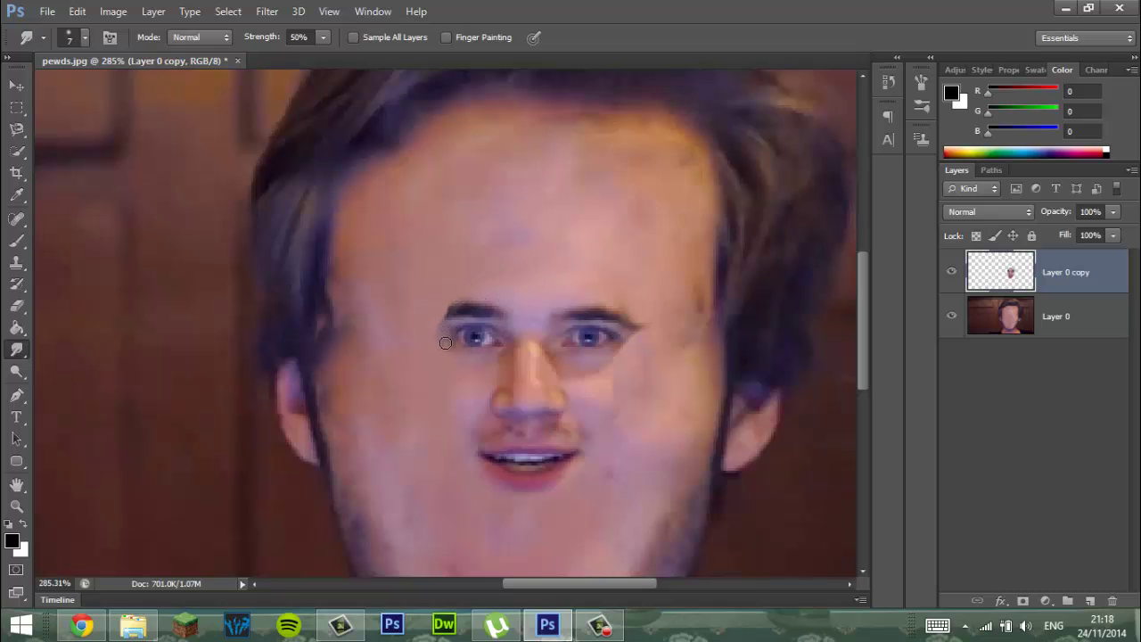
scroll(596, 408, down, 5)
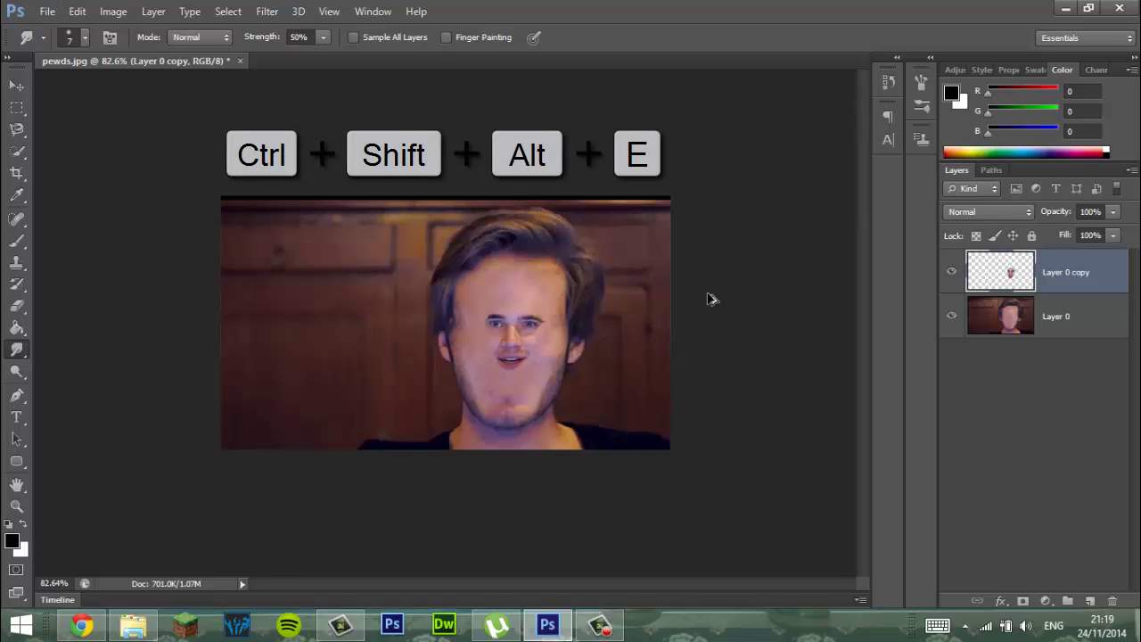
Stamp all visible layers into a new Layer 1 with Ctrl+Shift+Alt+E, hiding Layer 0 copy and Layer 0.
key(ctrl+shift+alt+e)
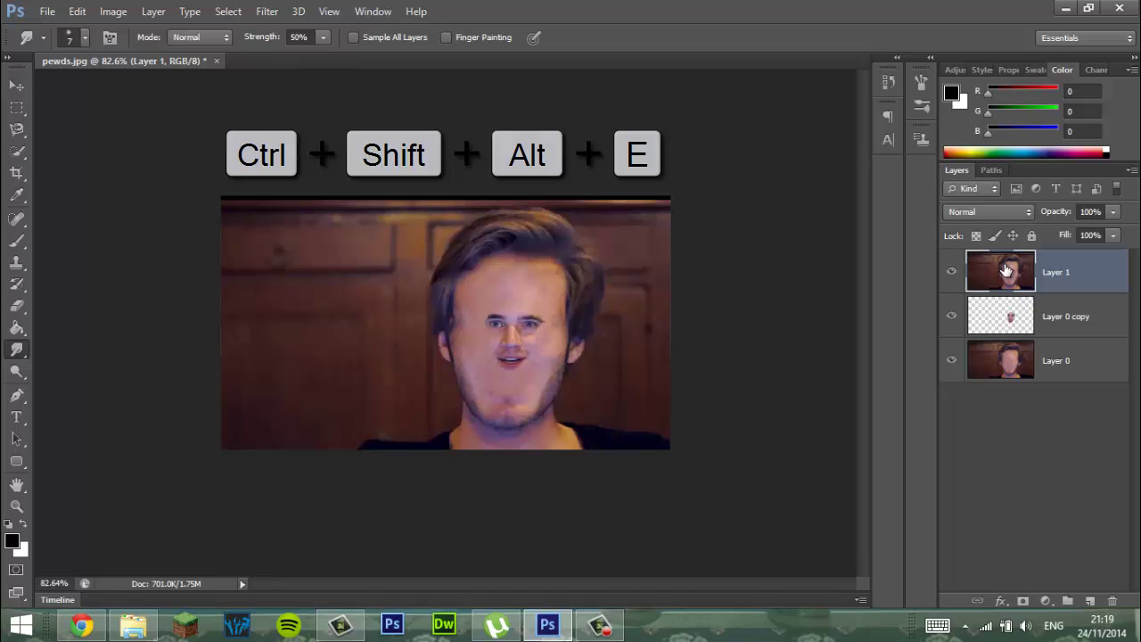
click(952, 319)
click(951, 360)
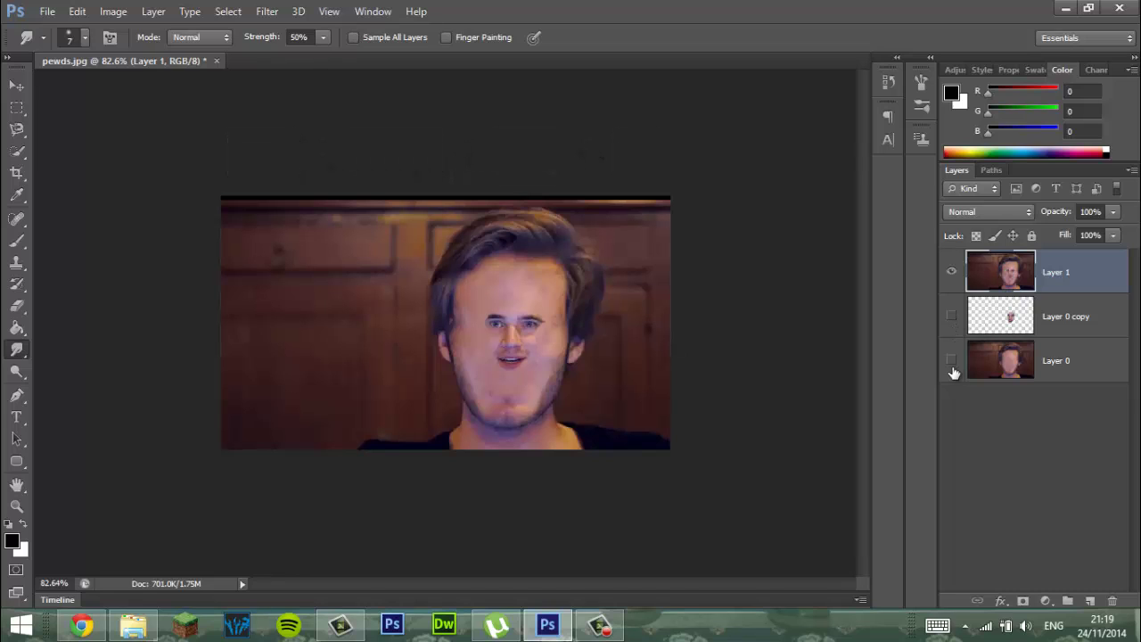